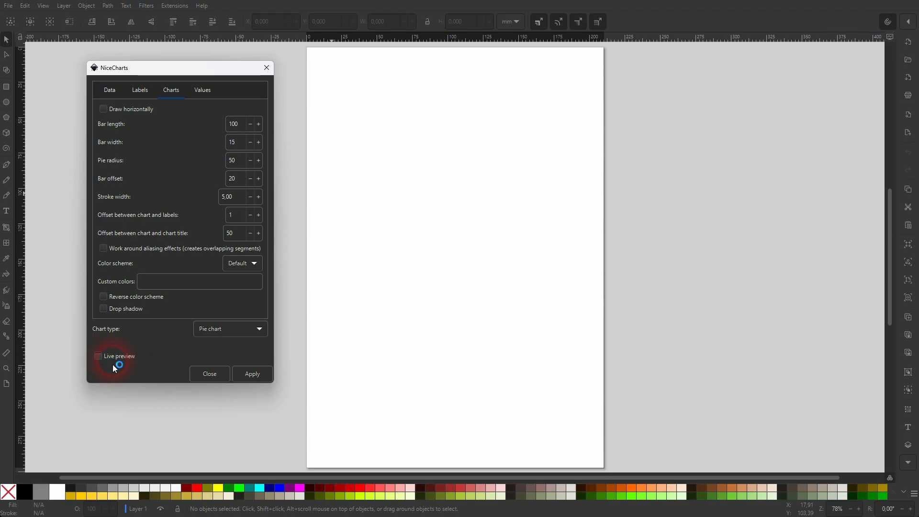
Preview the default pie chart on the page briefly and keep Pie chart as the chart type.
left_click(113, 363)
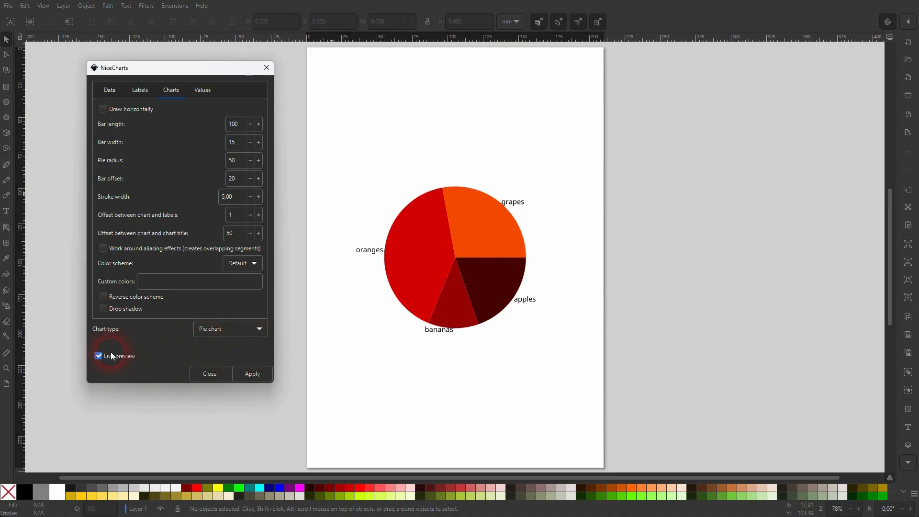
left_click(98, 357)
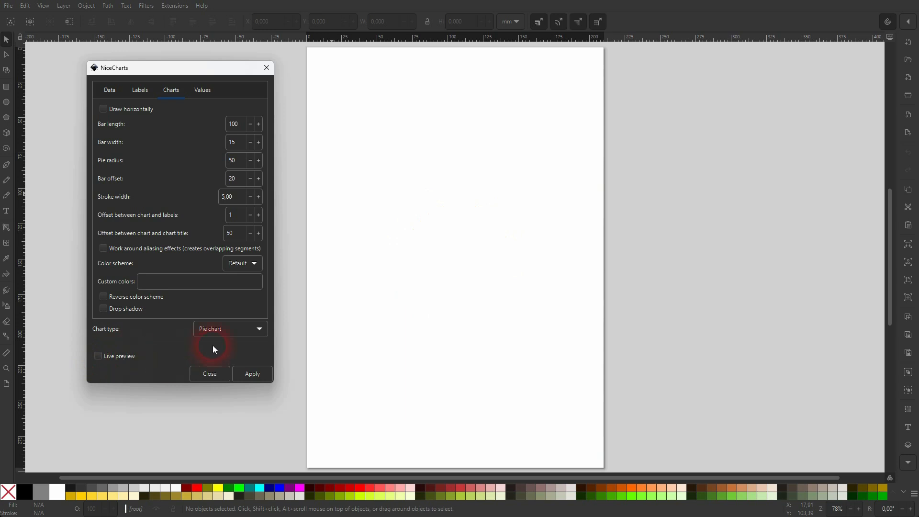
left_click(226, 332)
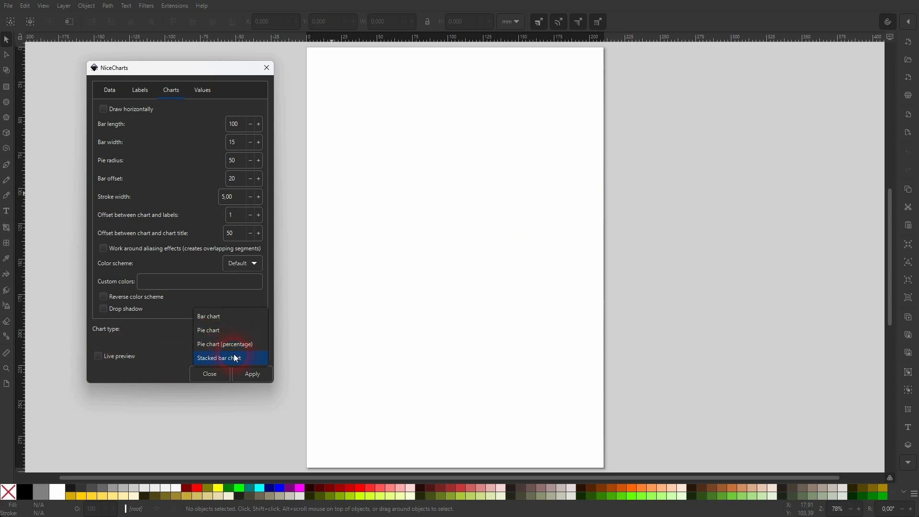
left_click(232, 315)
left_click(233, 328)
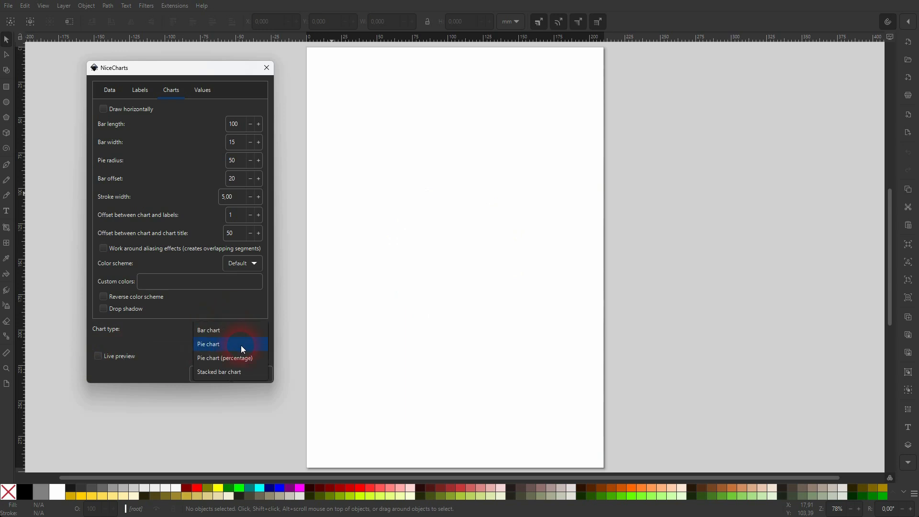
left_click(240, 344)
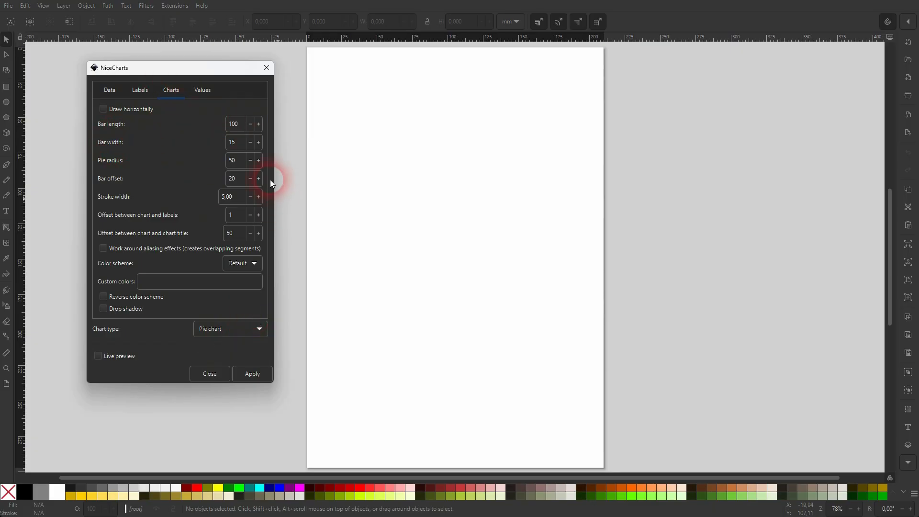
Look through the chart's pie radius, label font, direct-input data and value display settings.
left_click(237, 161)
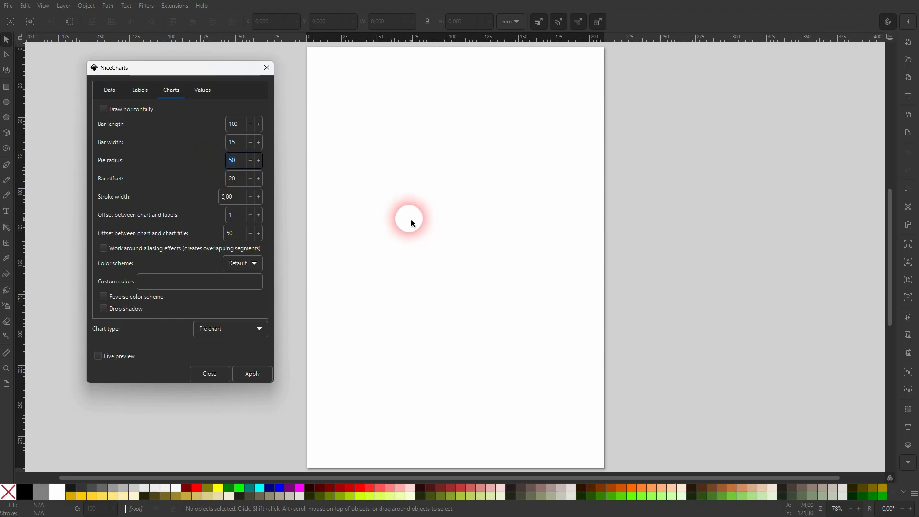
left_click(142, 91)
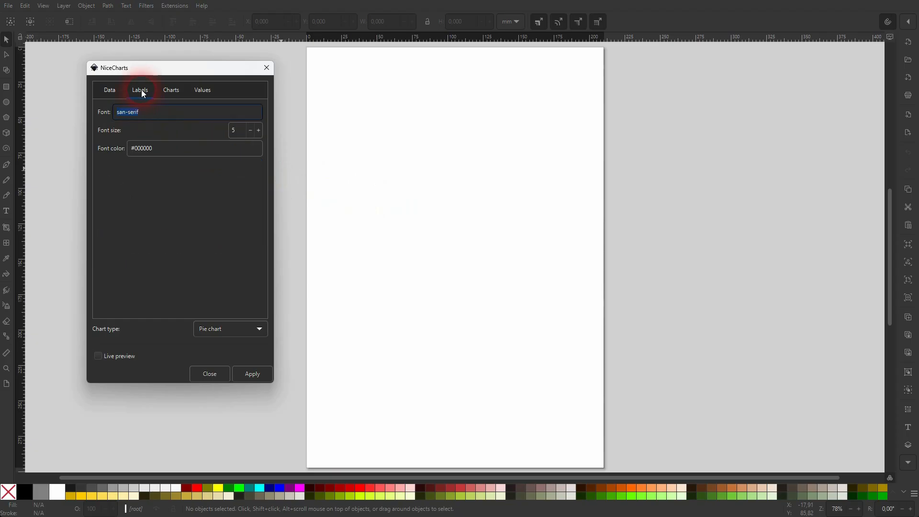
left_click(117, 97)
left_click(249, 161)
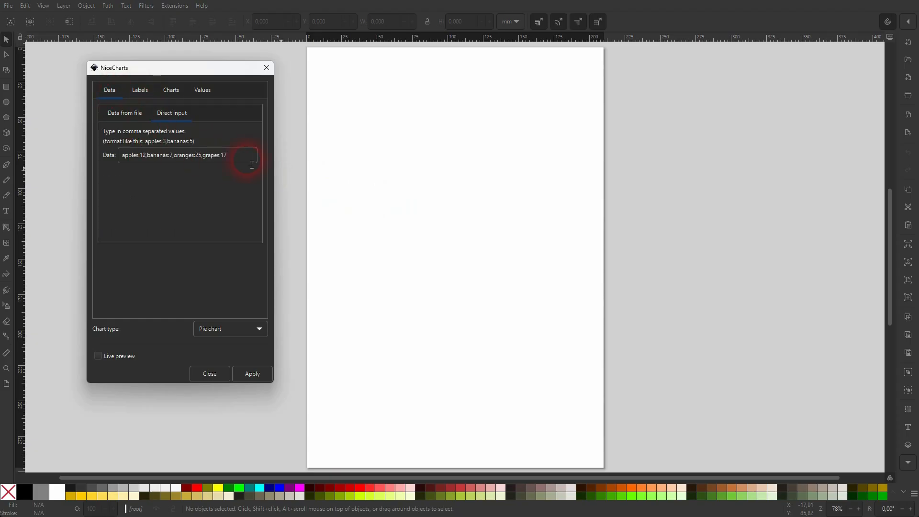
left_click_drag(250, 161, 103, 151)
left_click(206, 92)
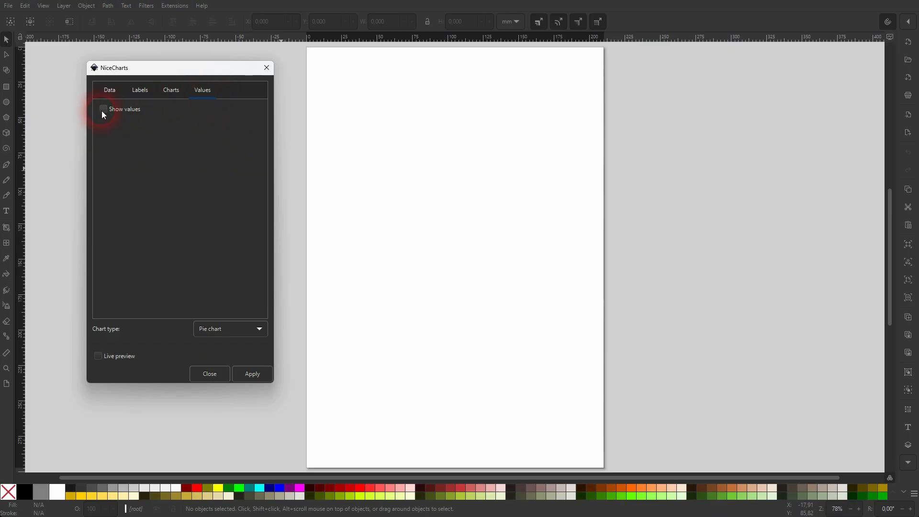
left_click(112, 90)
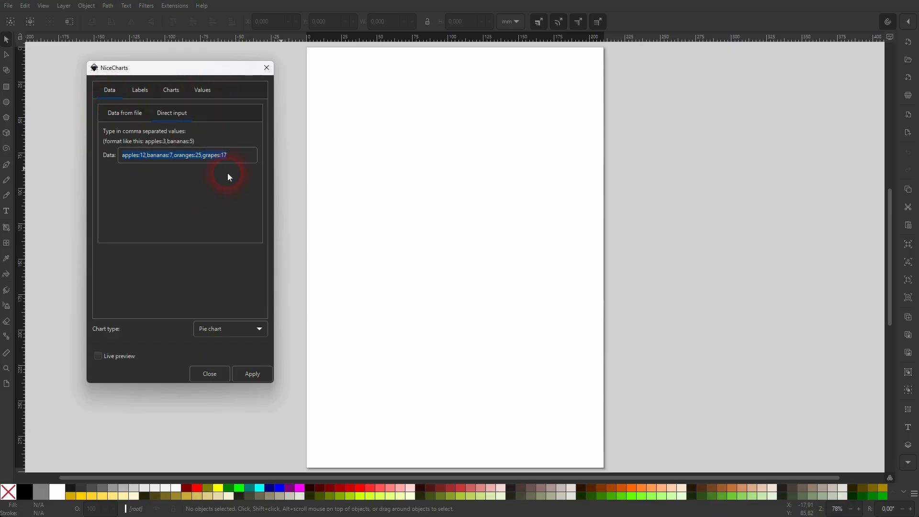
Preview the chart made from the existing fruit data and turn the live preview off again.
left_click(232, 156)
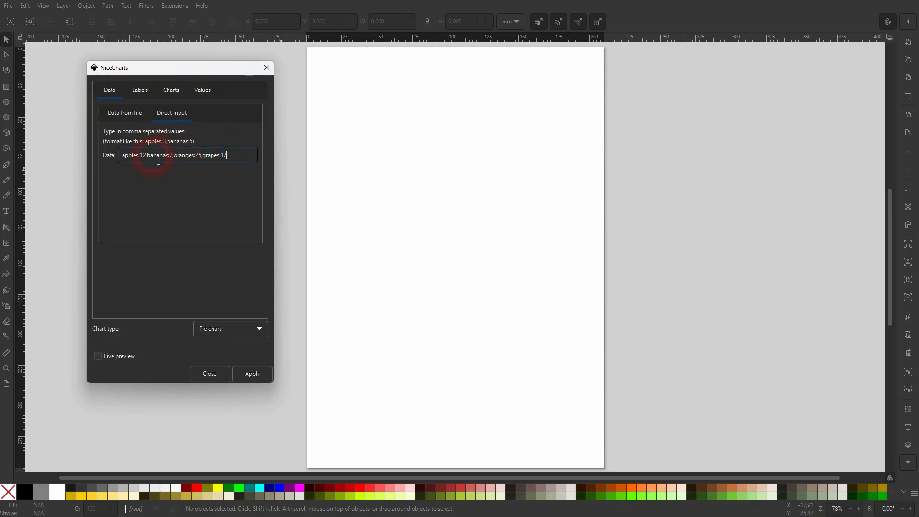
left_click(98, 357)
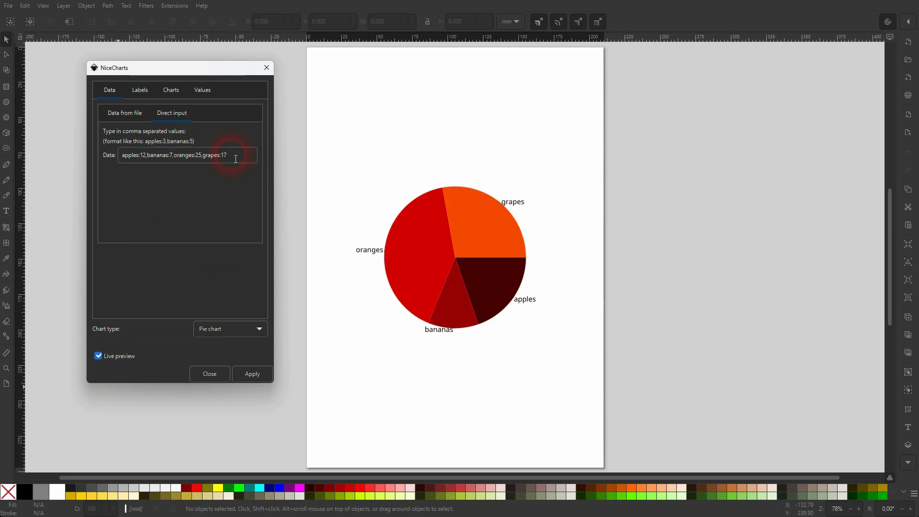
left_click(99, 355)
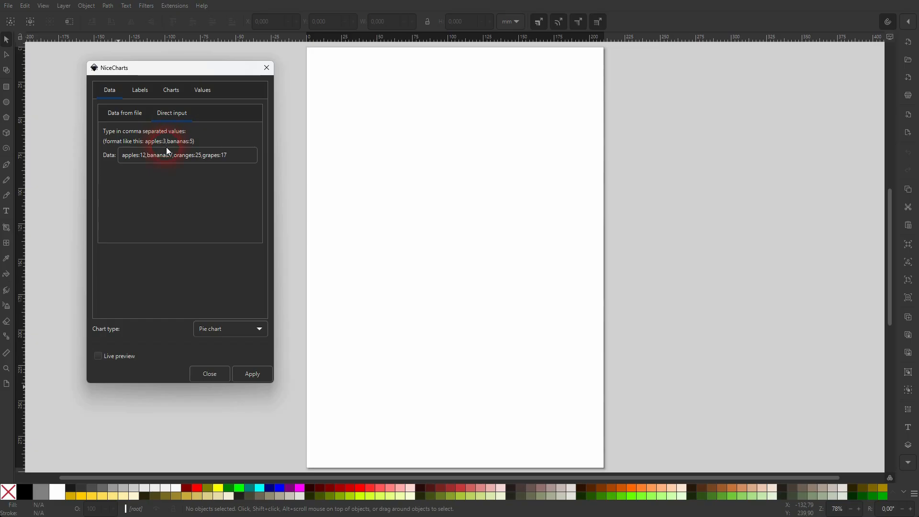
Append the entry melons:4 to the directly entered chart data and turn on the live preview.
left_click(239, 163)
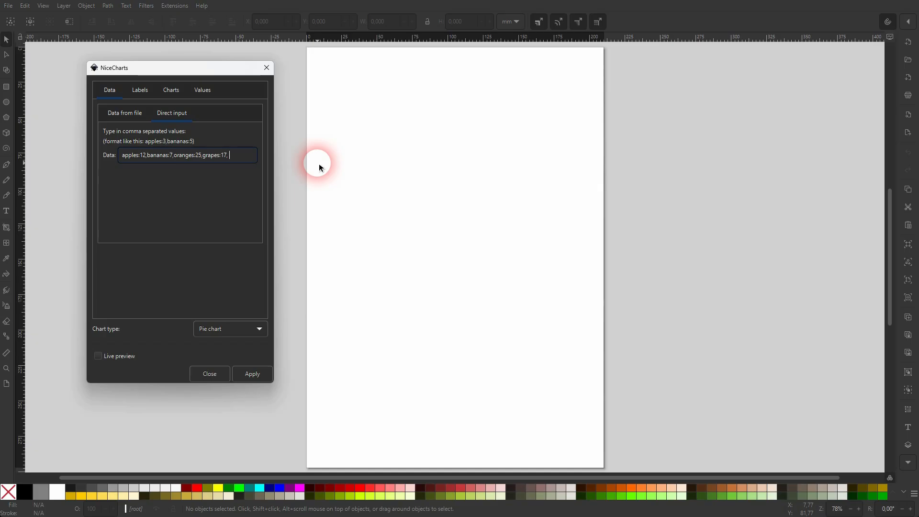
type(", melons:4")
left_click(117, 360)
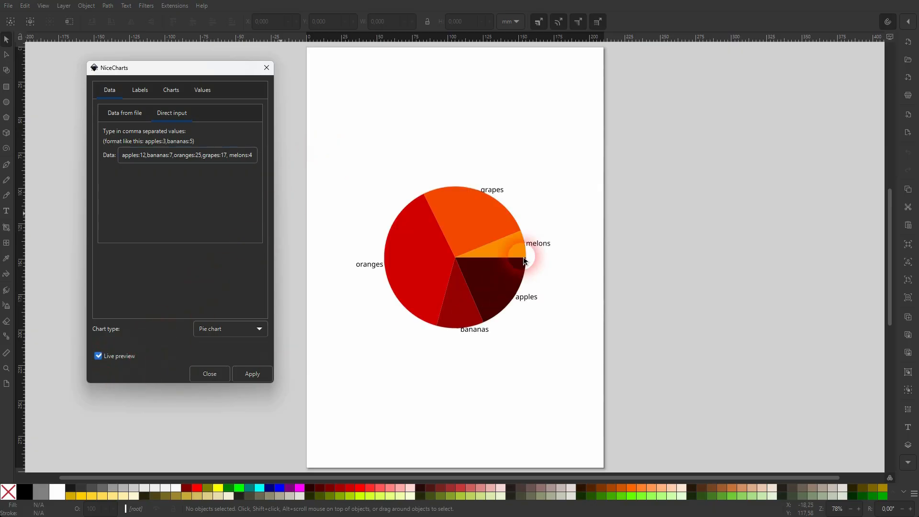
Try showing the values beside the chart labels, hide them again, and look at the label font settings.
left_click(203, 92)
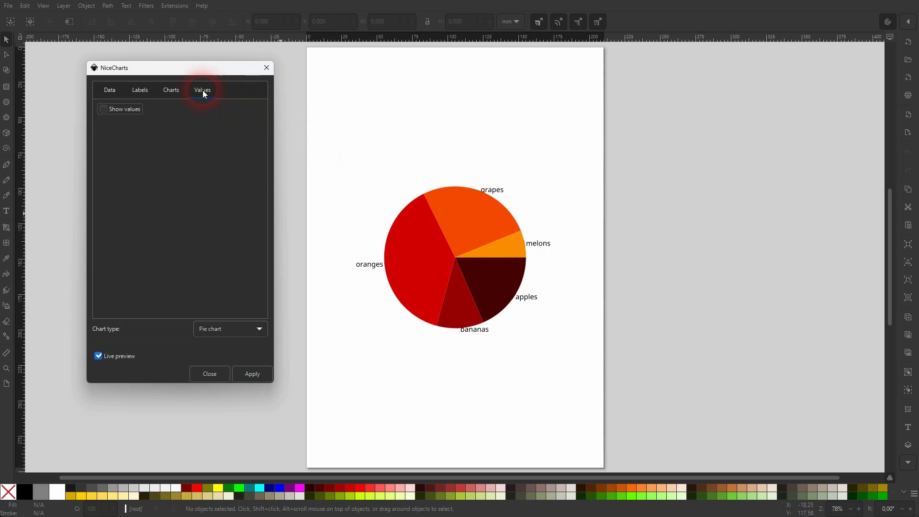
left_click(103, 109)
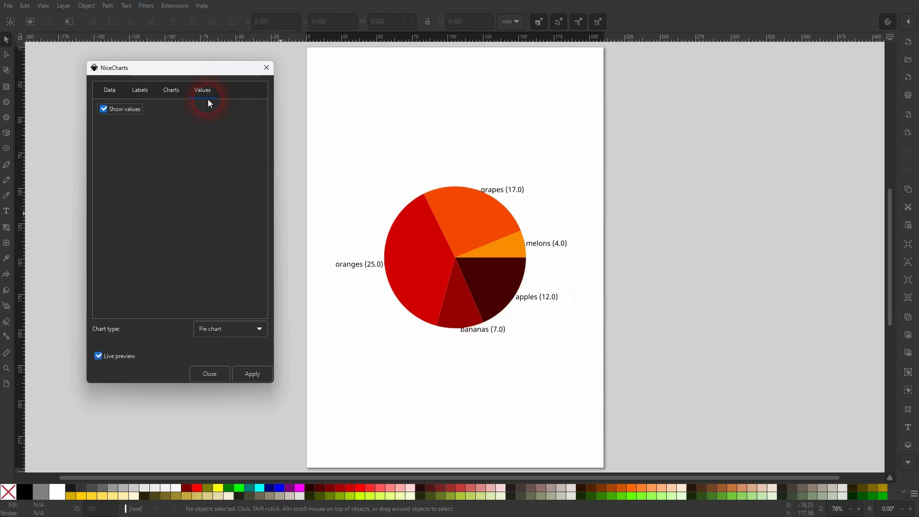
left_click(104, 110)
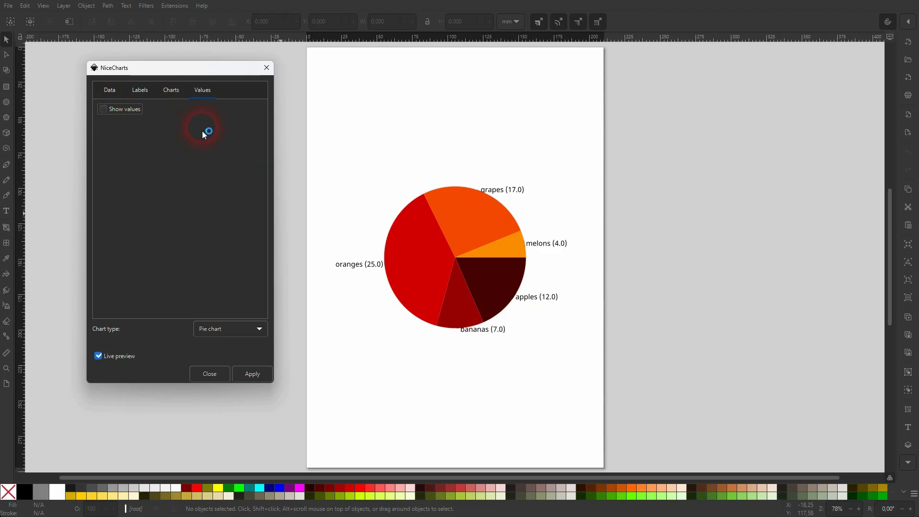
left_click(137, 89)
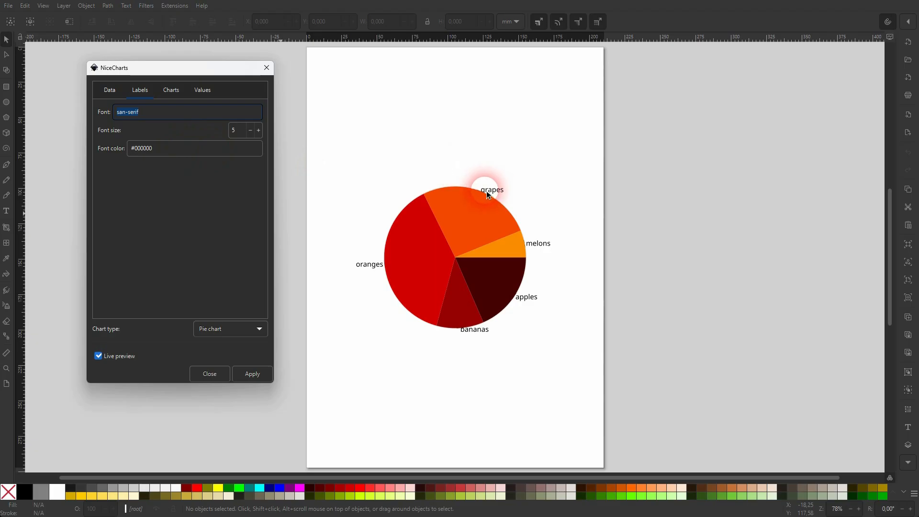
Set the pie radius of the chart to 75.
left_click(176, 96)
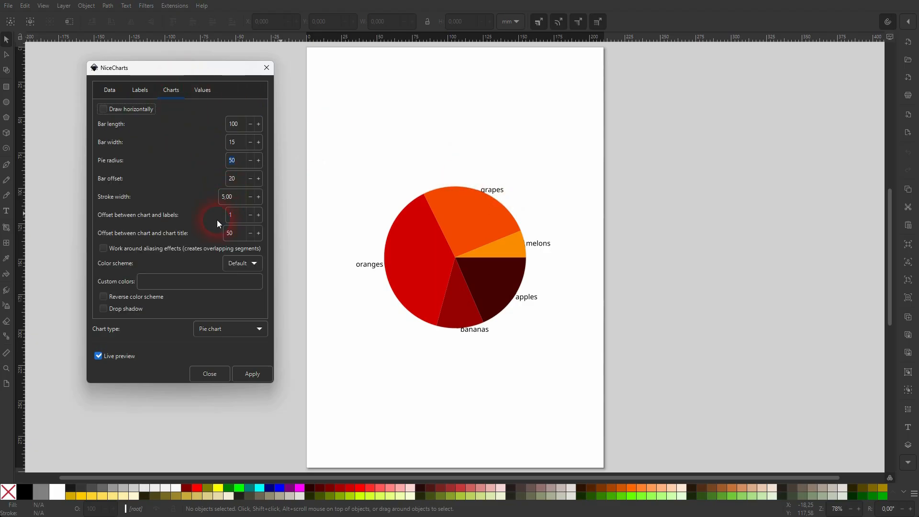
left_click(246, 165)
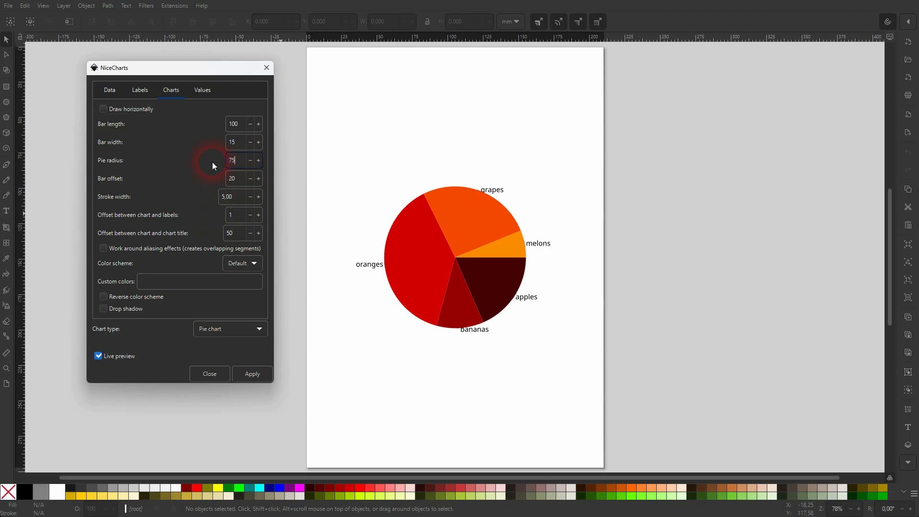
type("75")
left_click(242, 185)
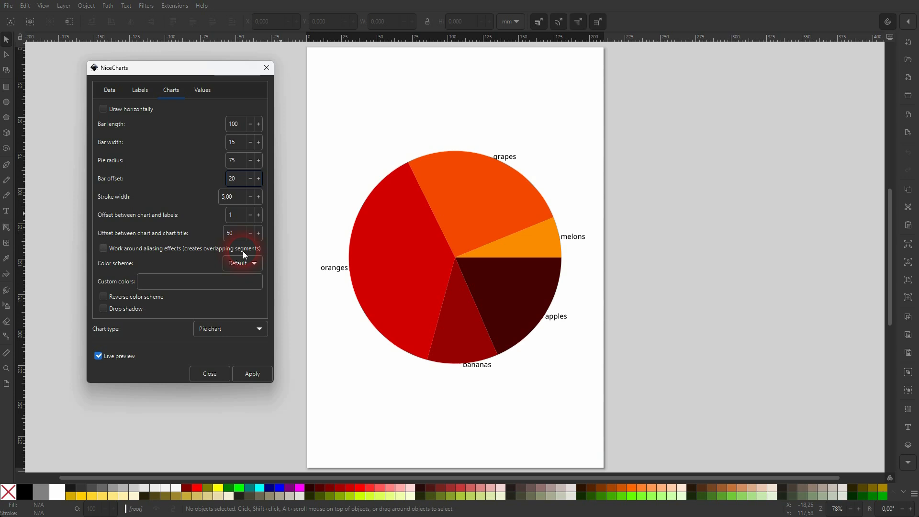
Set the offset between chart and labels to 5 and choose the Blue color scheme.
double_click(228, 215)
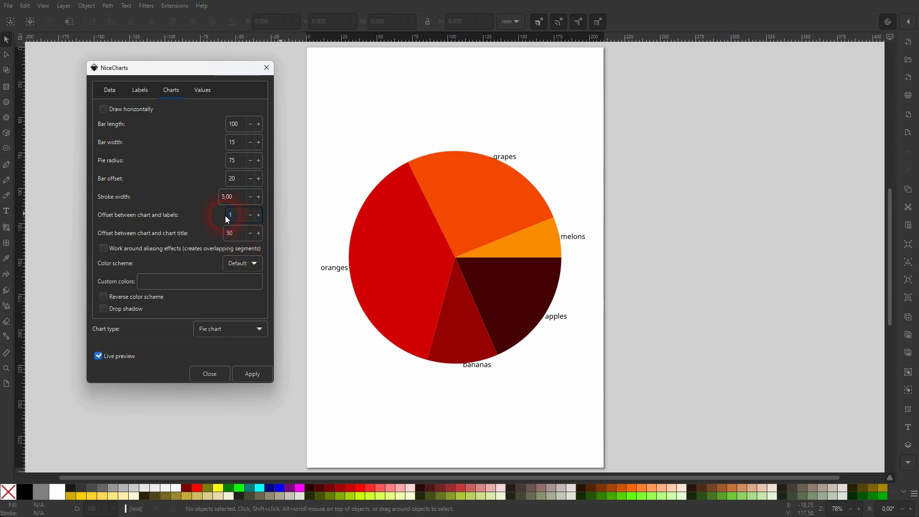
left_click(239, 236)
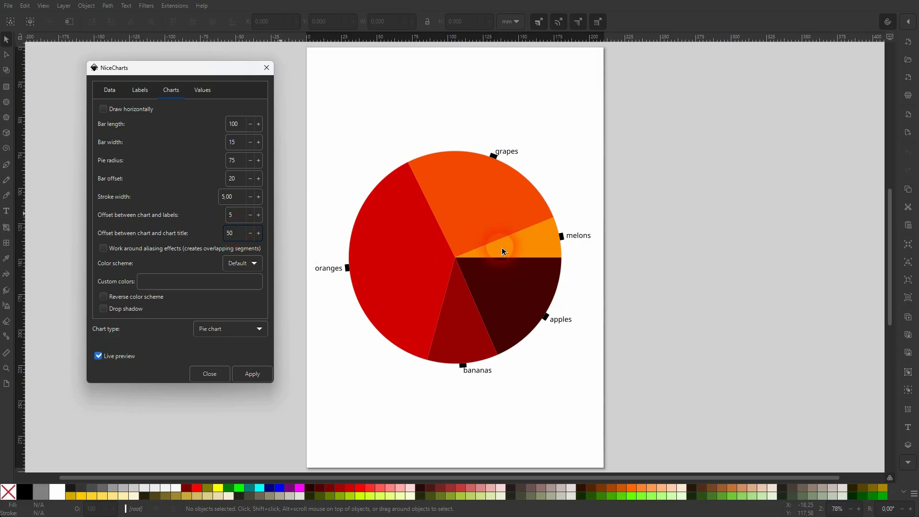
left_click(562, 236)
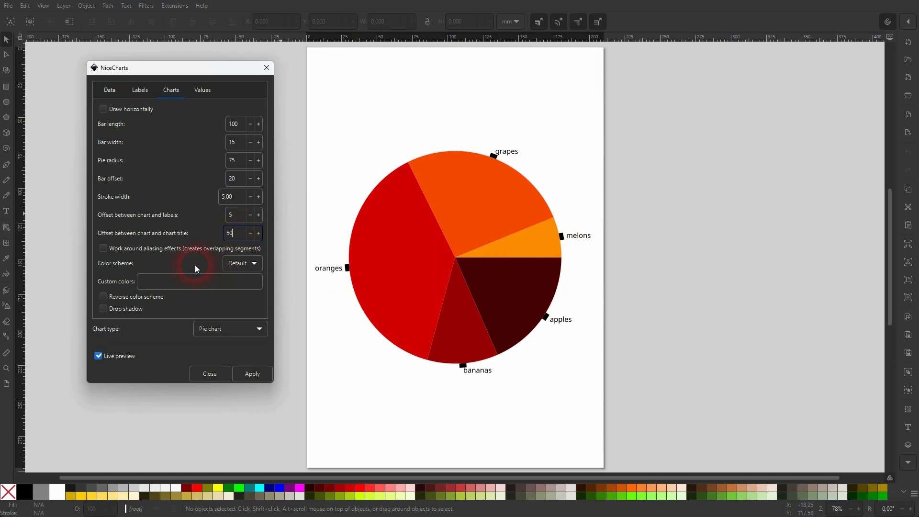
left_click(239, 263)
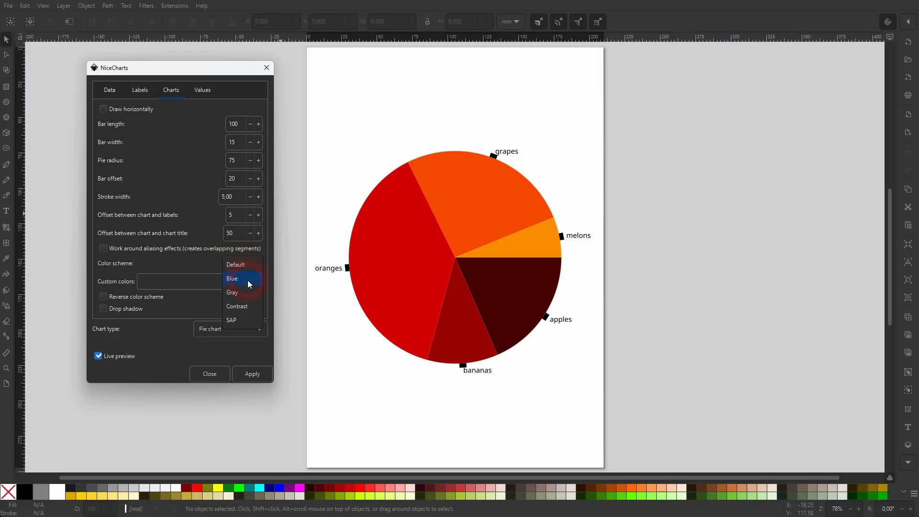
left_click(250, 282)
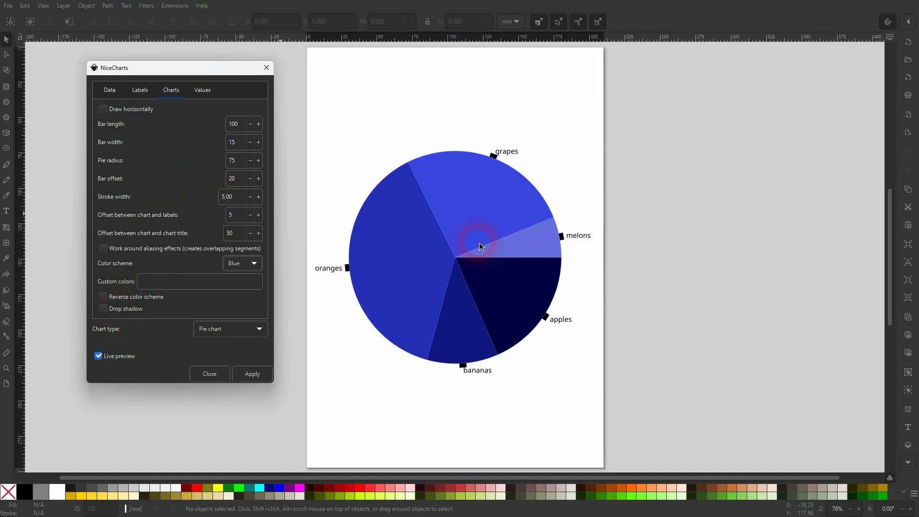
Apply the pie chart to the page with the live preview off and close the NiceCharts dialog.
left_click(112, 90)
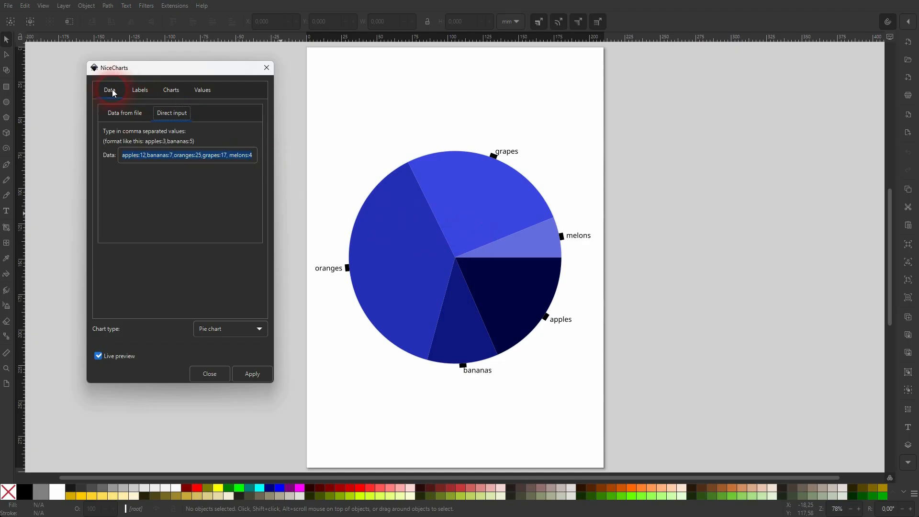
left_click(97, 355)
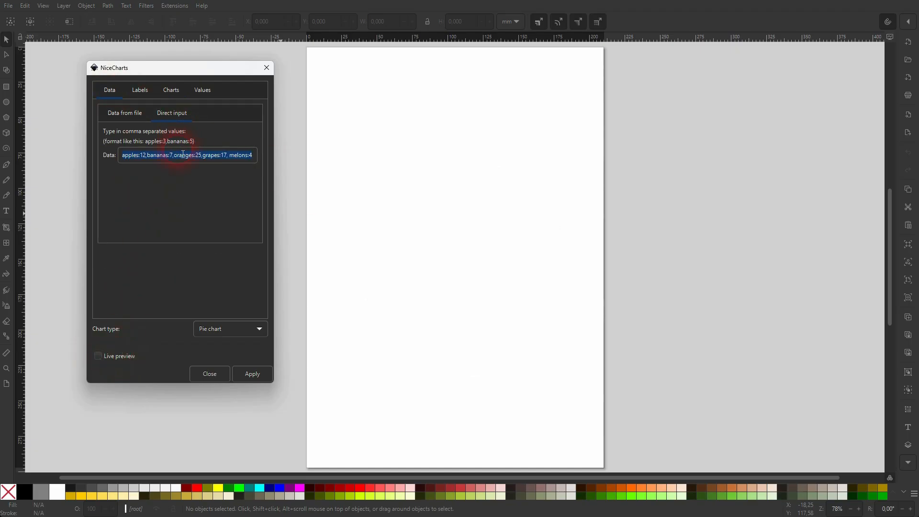
left_click_drag(220, 155, 106, 155)
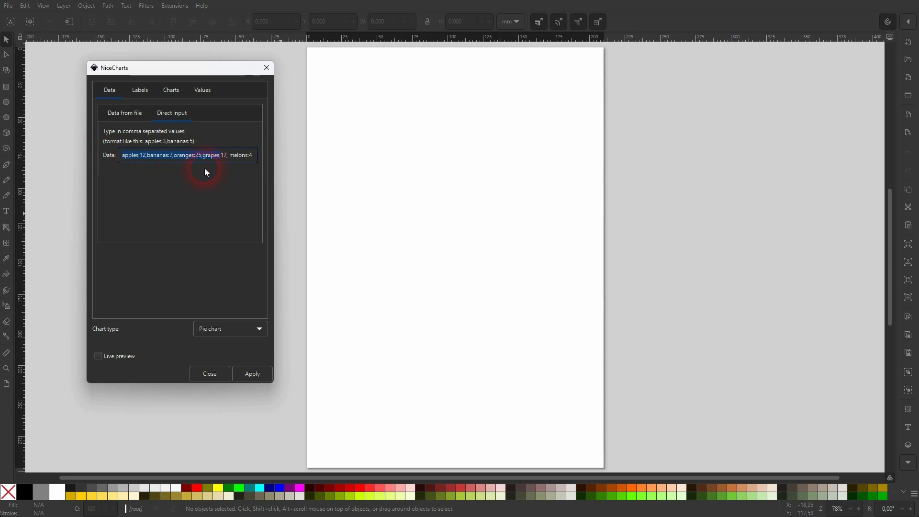
left_click(121, 360)
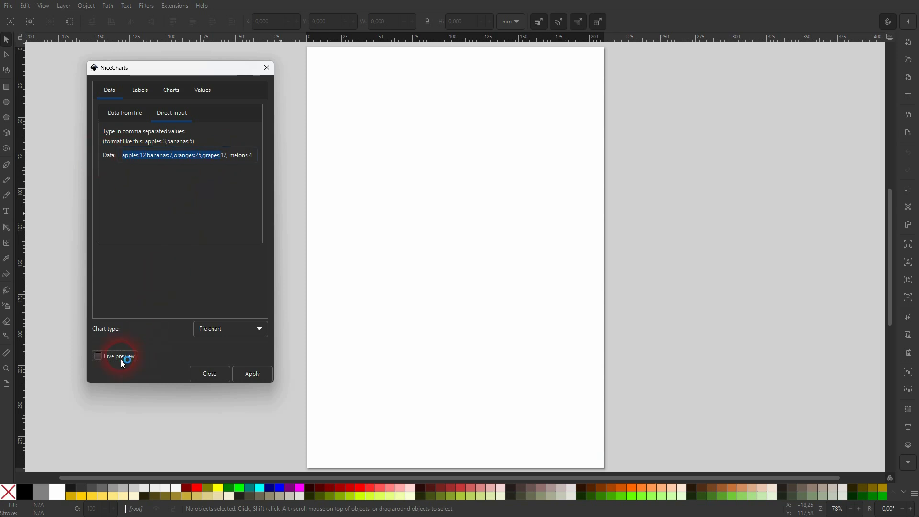
left_click(251, 374)
left_click(257, 86)
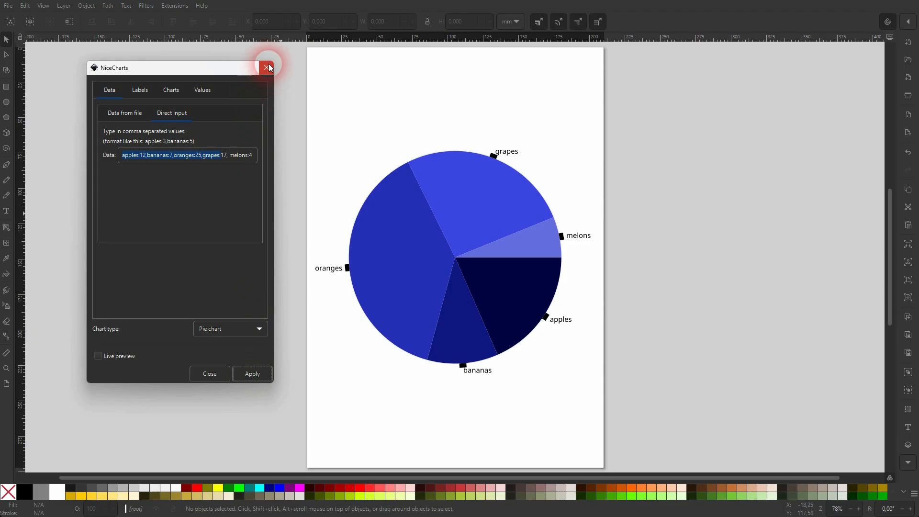
left_click(266, 67)
Try moving the grapes, oranges and bananas slices out of the pie, and undo the moves.
left_click(487, 208)
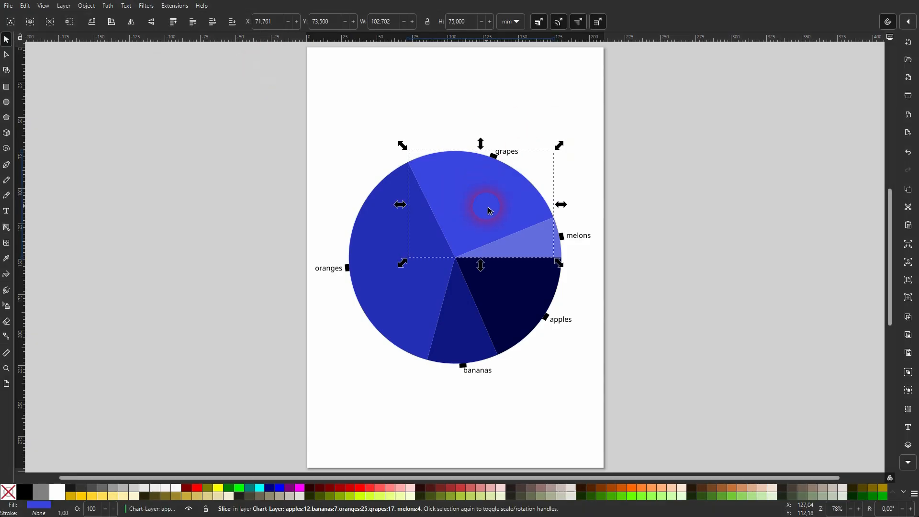
left_click_drag(489, 211, 308, 153)
left_click_drag(431, 235, 325, 247)
left_click_drag(472, 315, 414, 409)
left_click(504, 308)
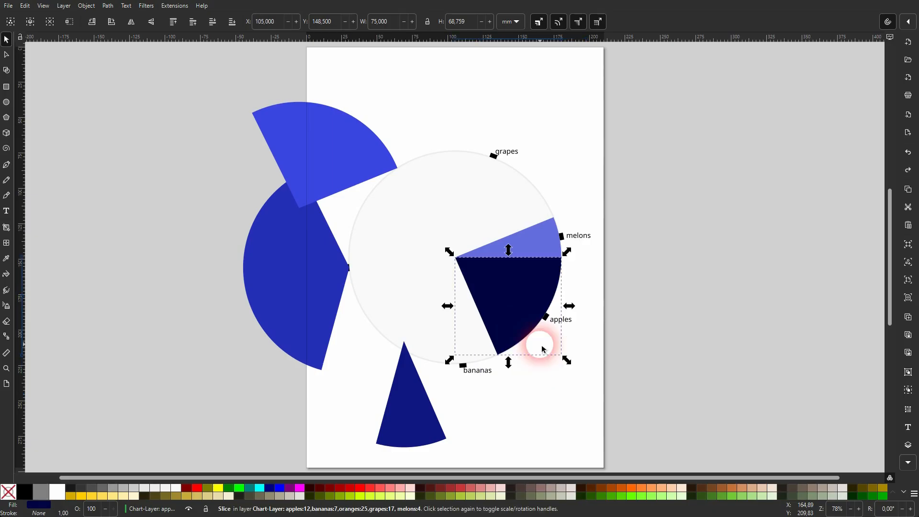
key("ctrl+z")
key("ctrl+z")
key("ctrl+z")
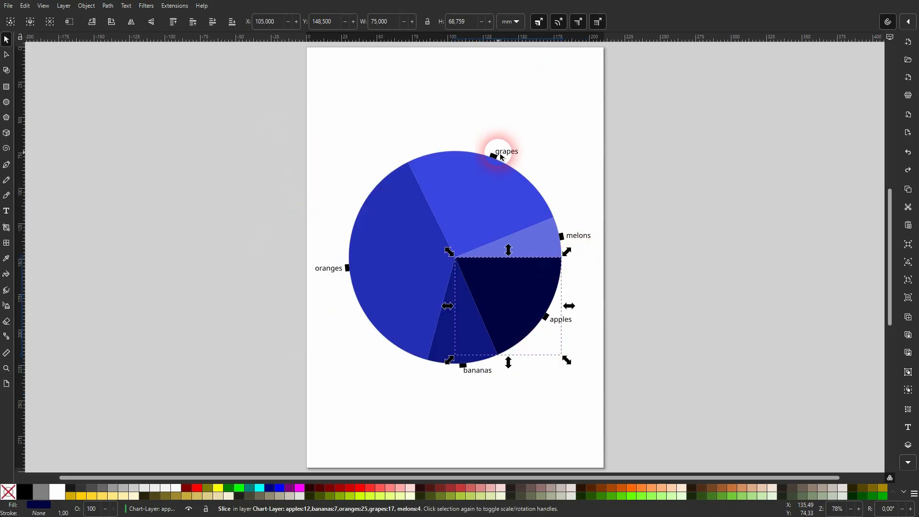
Delete the black marker between the pie and the oranges label.
left_click(499, 160)
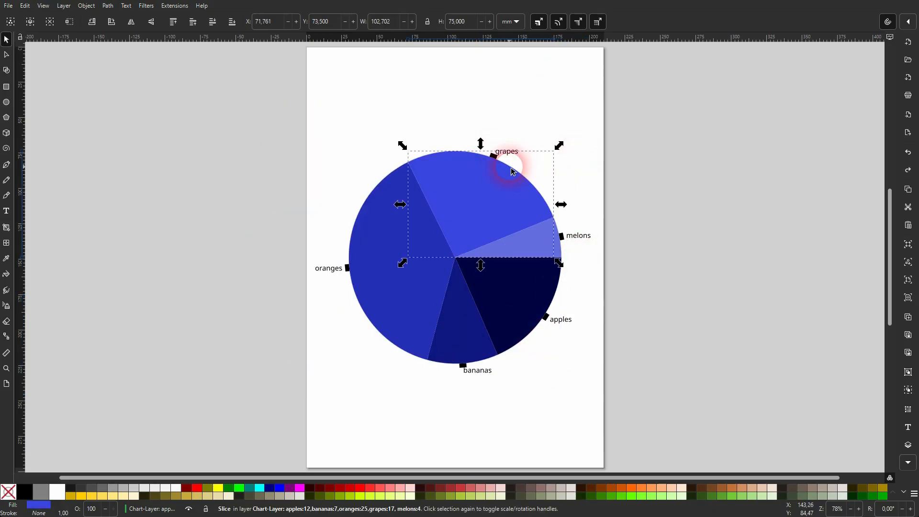
left_click(338, 338)
left_click_drag(349, 268, 313, 319)
key("Delete")
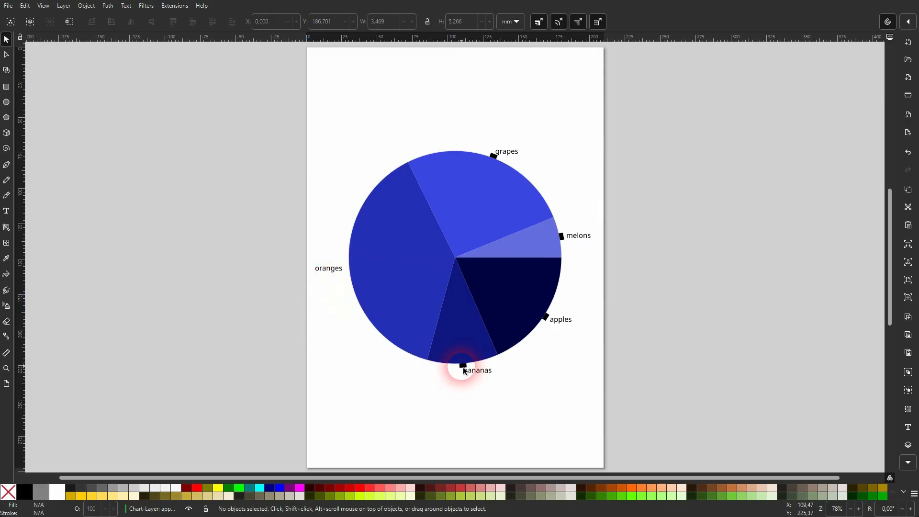
Undo the accidental move of the bananas slice and delete the black marker above the bananas label.
left_click_drag(463, 367, 444, 404)
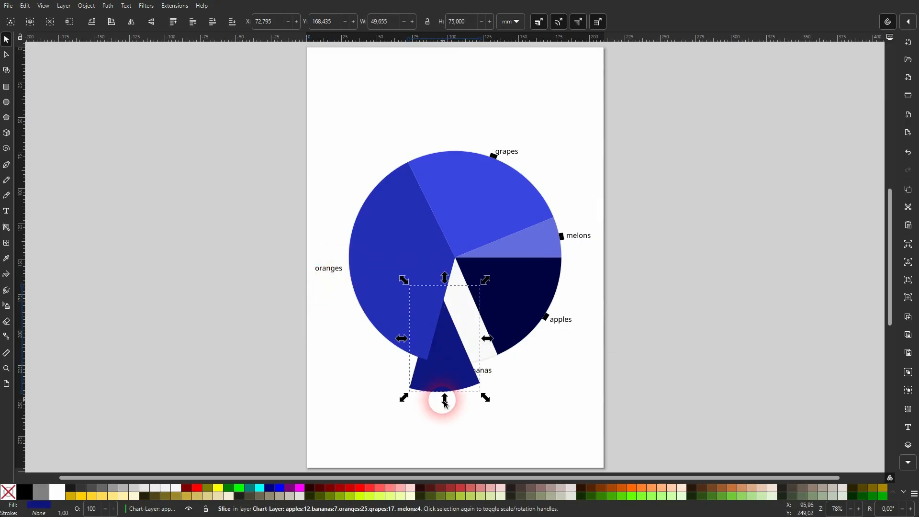
key("ctrl+z")
scroll(478, 398, "up", 5)
left_click(460, 375)
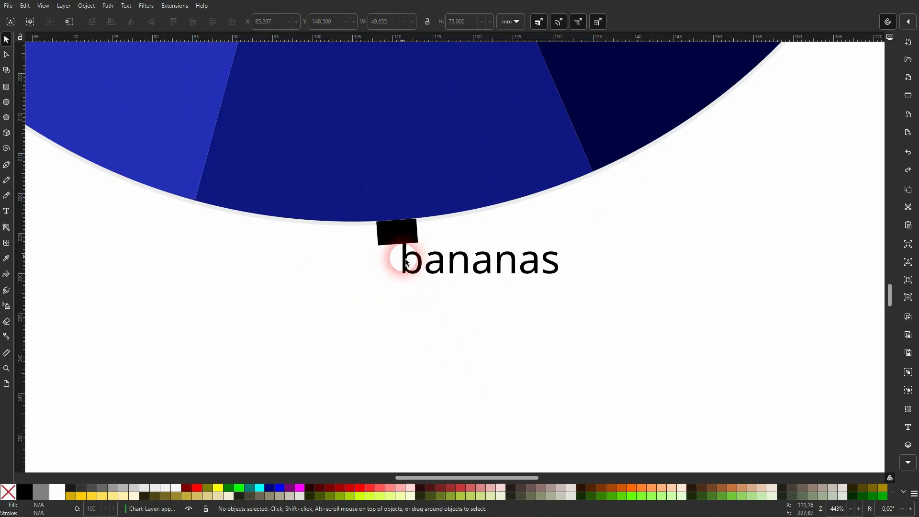
left_click_drag(390, 242, 395, 261)
key("Delete")
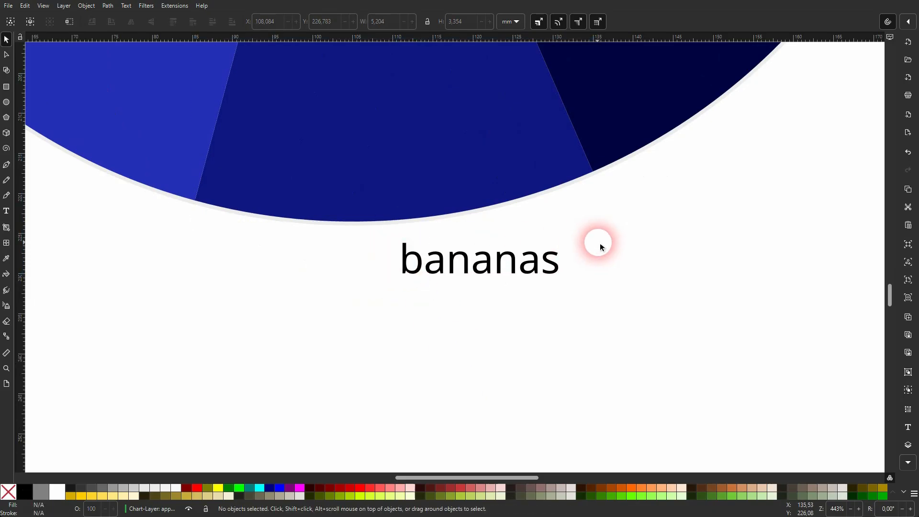
Delete the black marker at the edge of the apples slice.
scroll(732, 229, "up", 10)
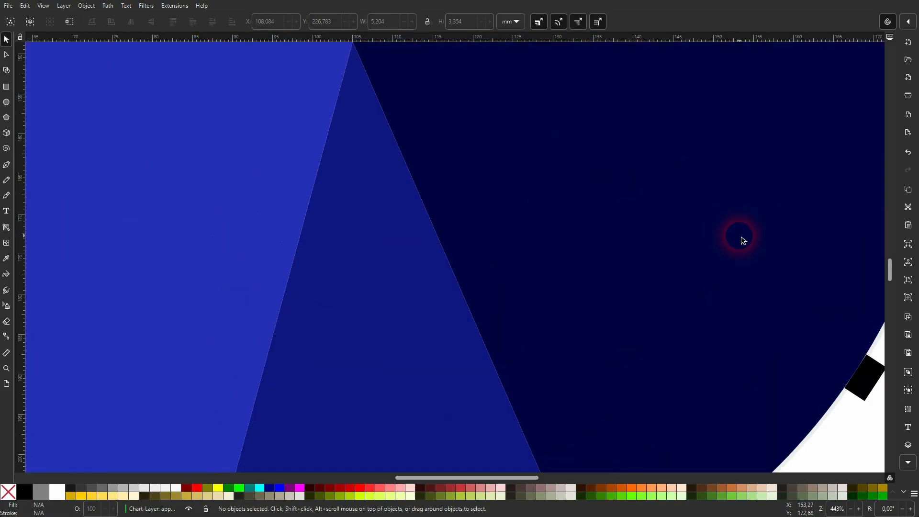
left_click(868, 397)
key("Delete")
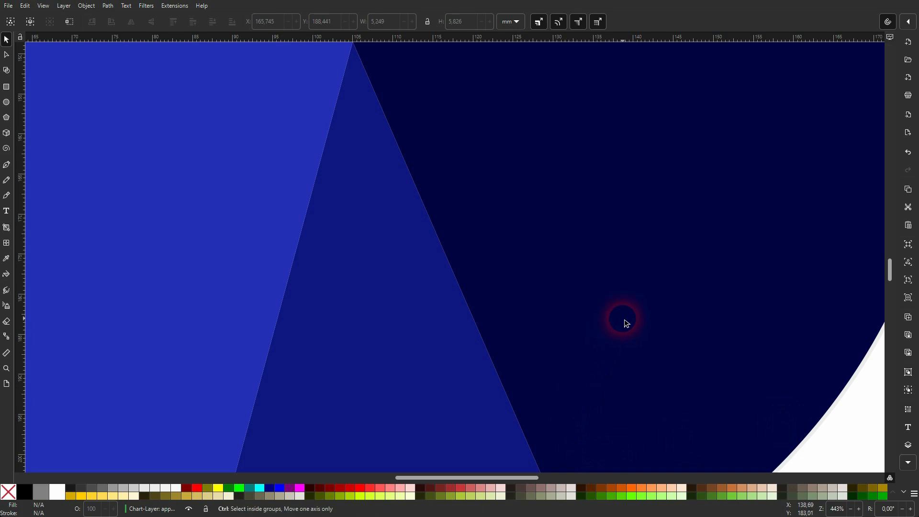
Delete the black marker between the pie and the melons label.
scroll(625, 323, "down", 6)
scroll(734, 211, "up", 6)
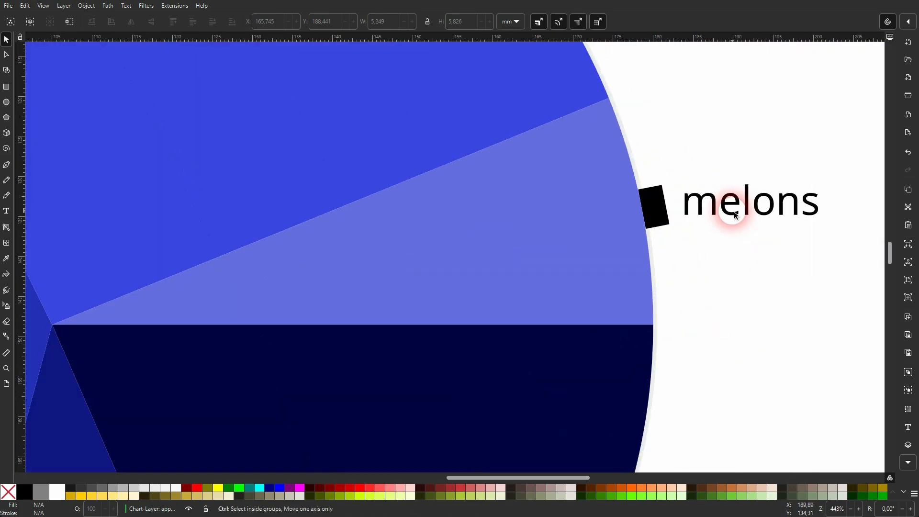
left_click(663, 213)
key("Delete")
Move the black marker at the grapes label away from the pie into the empty area beside the label.
scroll(605, 130, "up", 8)
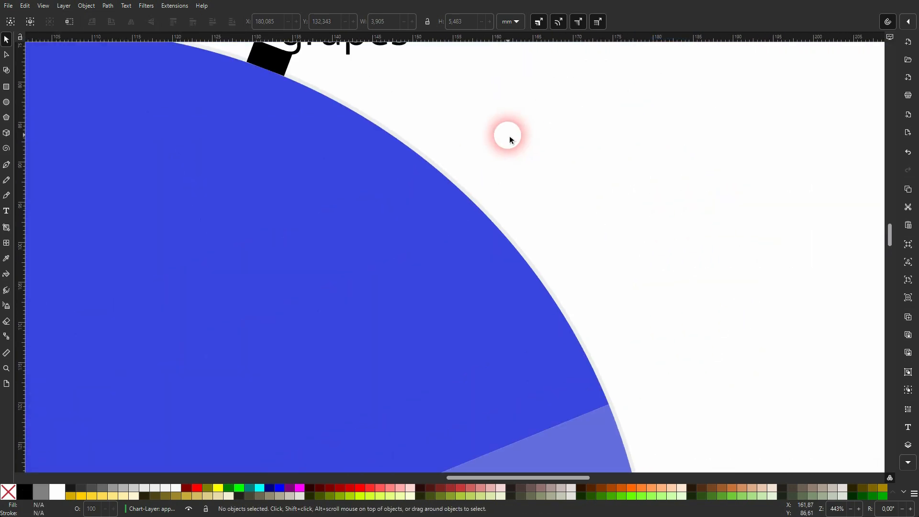
scroll(509, 140, "up", 3)
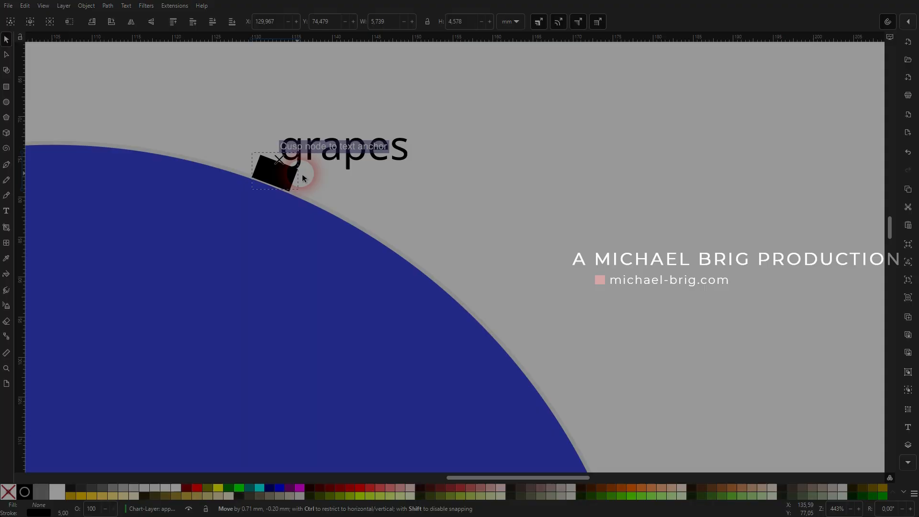
left_click_drag(303, 175, 579, 197)
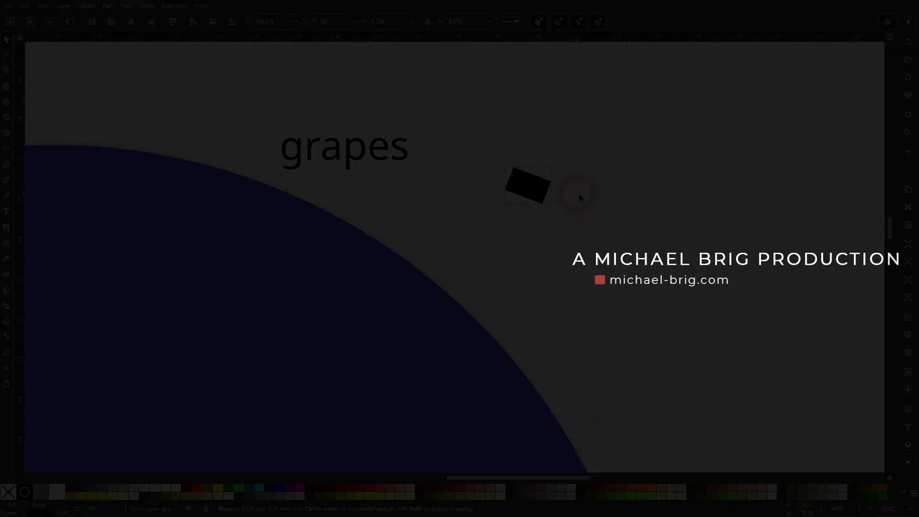